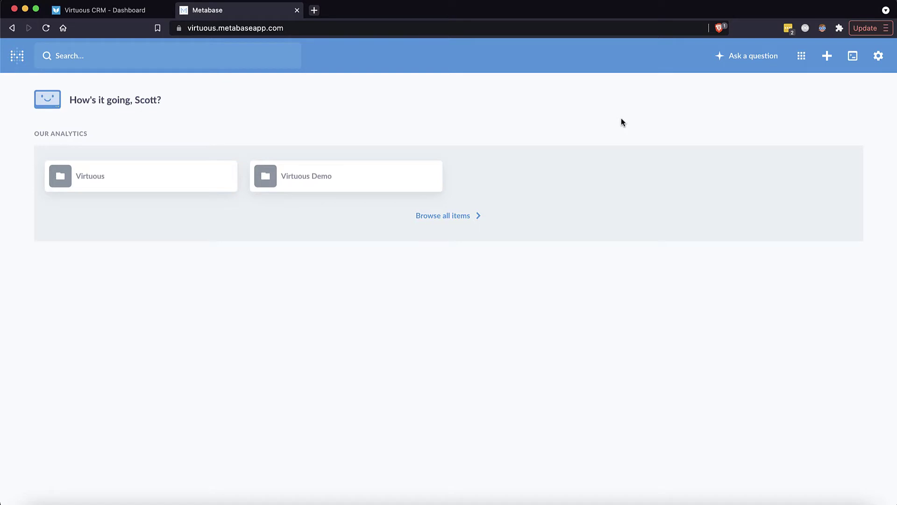
Open the Contacts table in the Virtuous Software Demo database
left_click(801, 56)
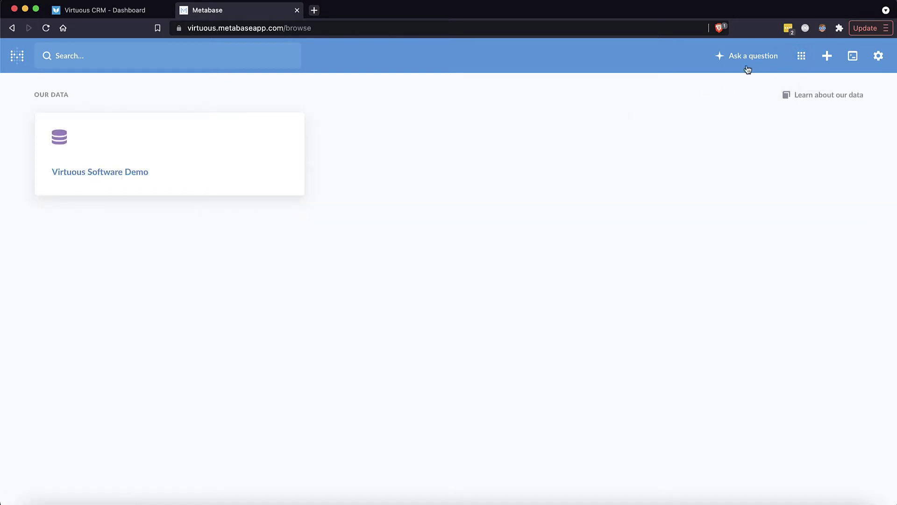
left_click(116, 174)
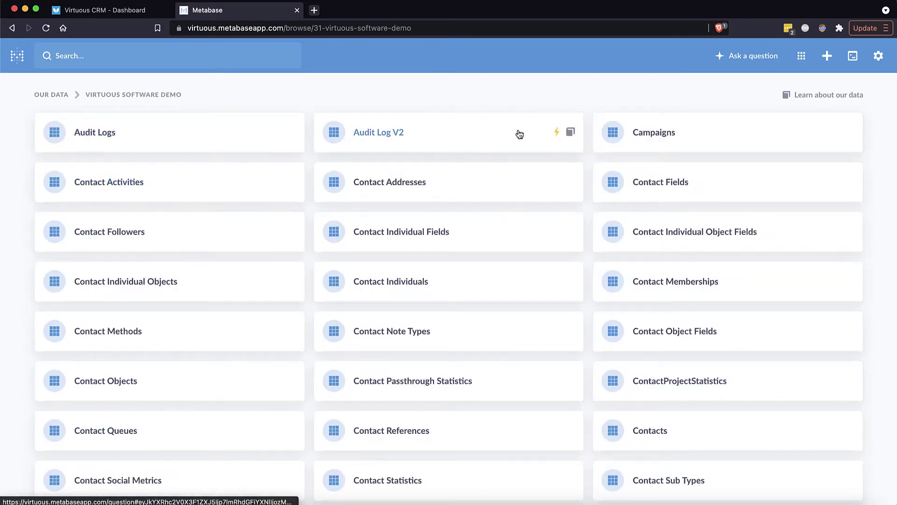
left_click(654, 436)
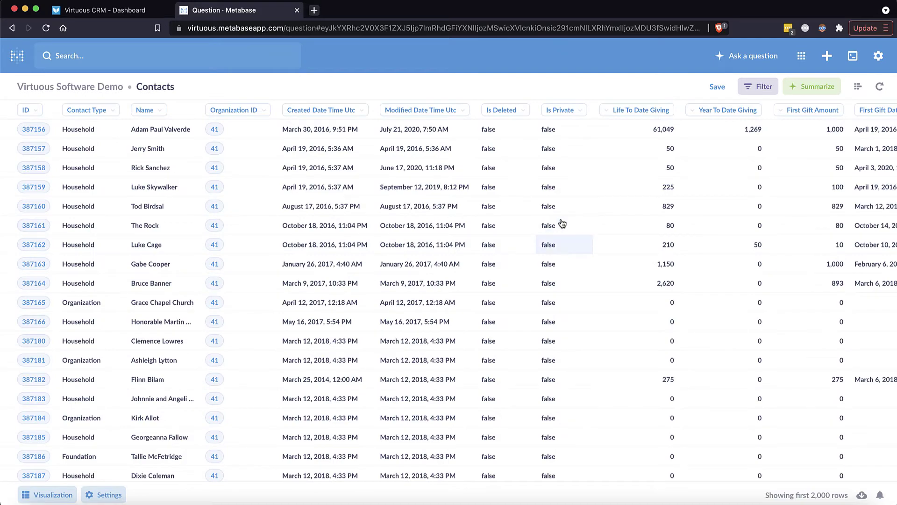
Scroll through the Contacts rows, then return to the Metabase home page
scroll(563, 223, "down", 2)
scroll(562, 223, "down", 3)
scroll(562, 223, "down", 1)
scroll(562, 224, "down", 5)
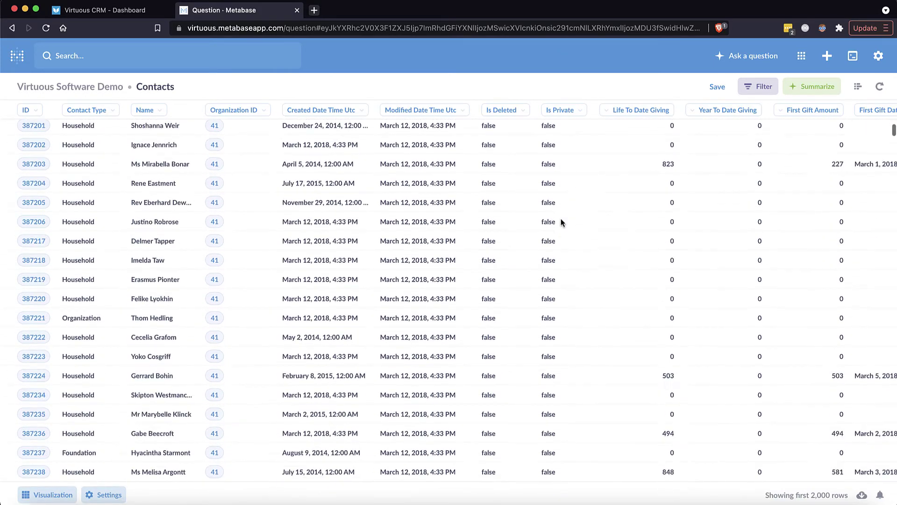
scroll(561, 221, "down", 2)
scroll(551, 216, "up", 1)
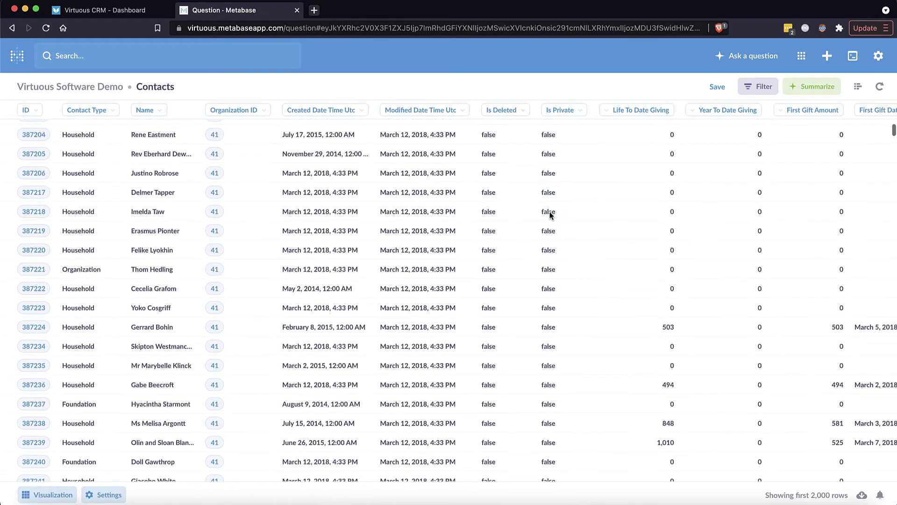
scroll(551, 216, "up", 4)
scroll(551, 216, "up", 10)
scroll(551, 216, "up", 2)
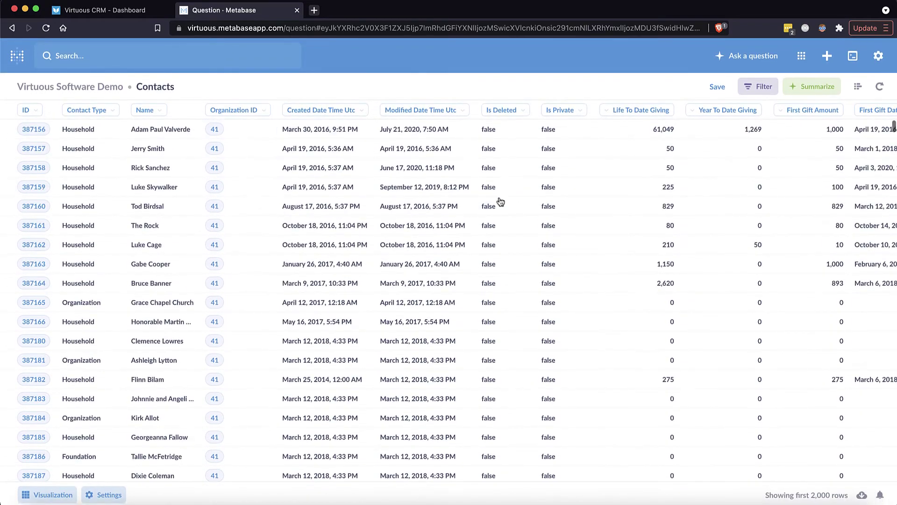
left_click(17, 56)
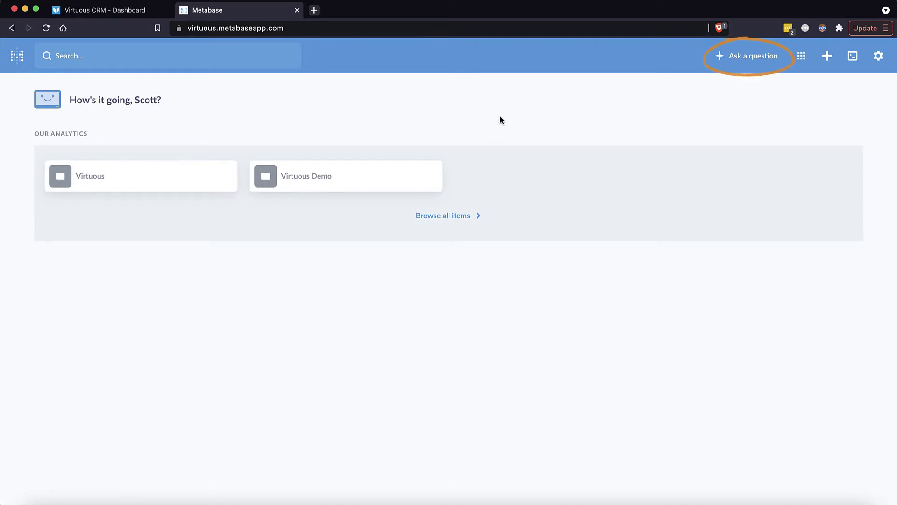
Start a new question from the Ask a question button
left_click(750, 57)
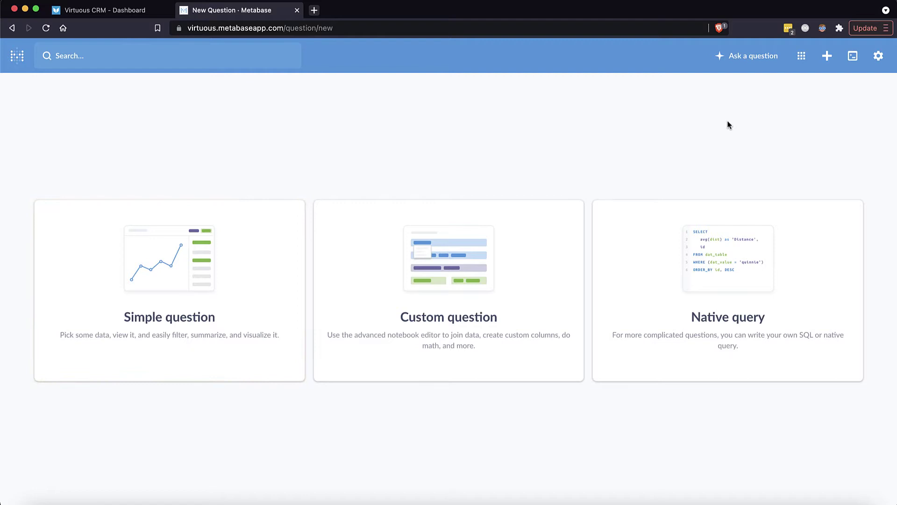
Start a simple question on the Virtuous Software Demo Contacts table
left_click(202, 279)
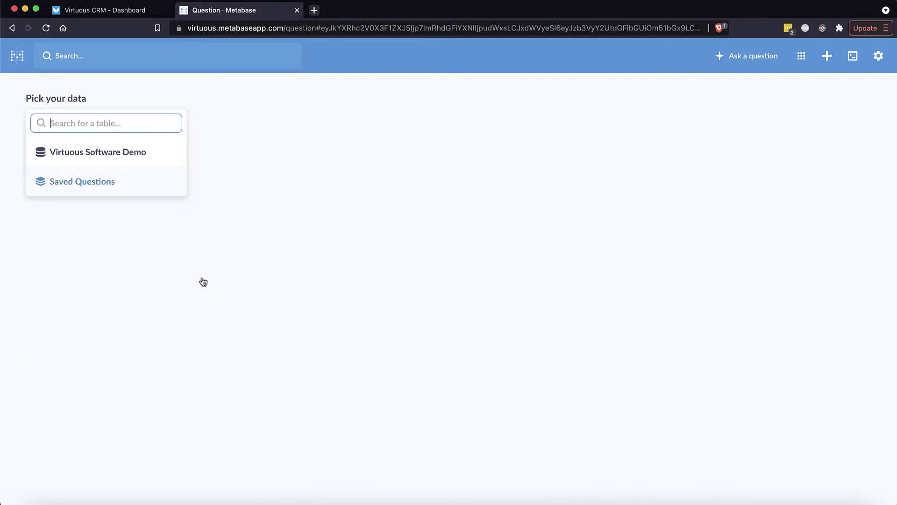
left_click(126, 155)
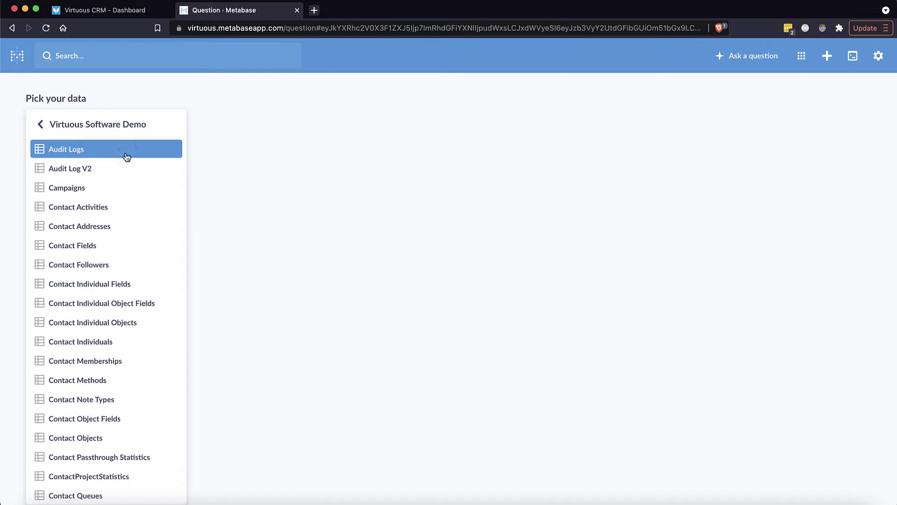
scroll(113, 348, "down", 3)
scroll(114, 348, "down", 3)
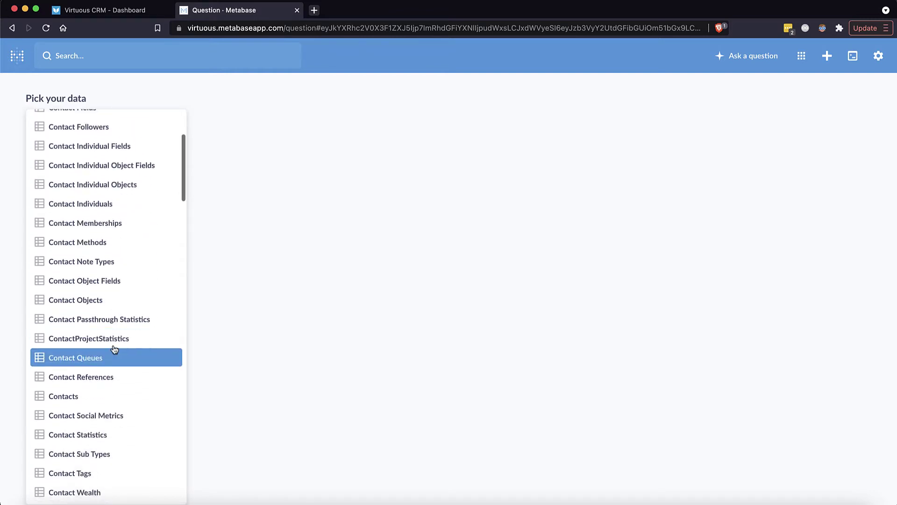
left_click(92, 395)
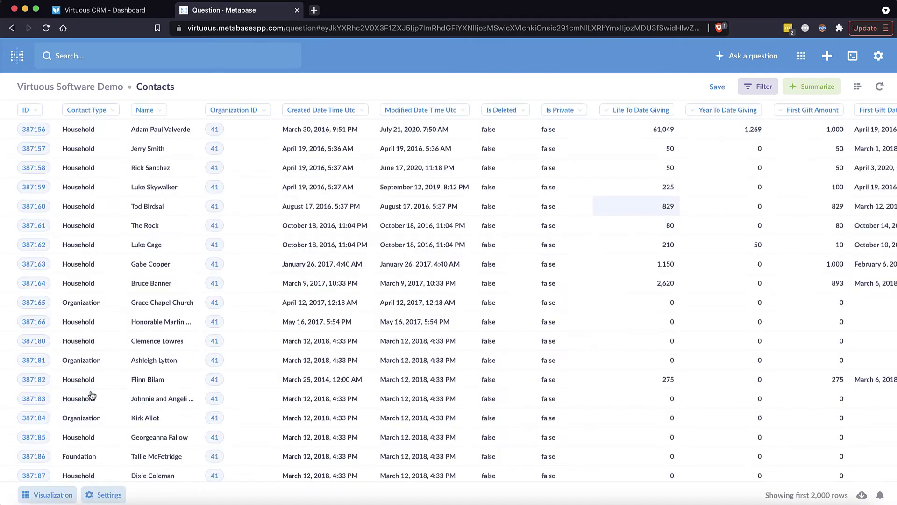
Filter the contacts to Contact Type is Household
left_click(757, 90)
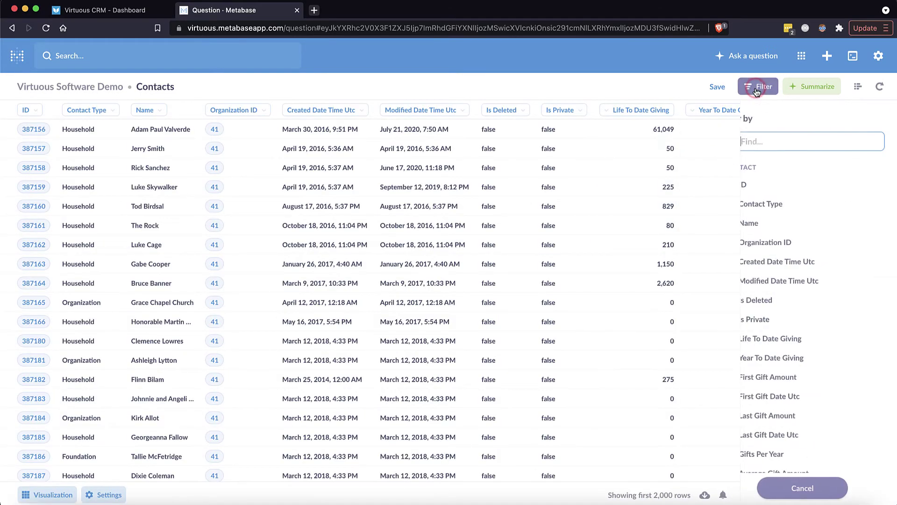
left_click(771, 204)
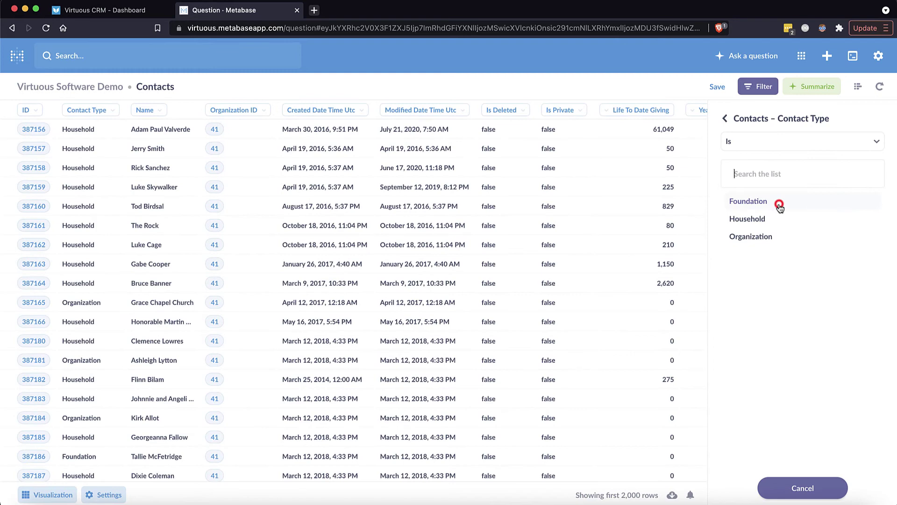
left_click(773, 223)
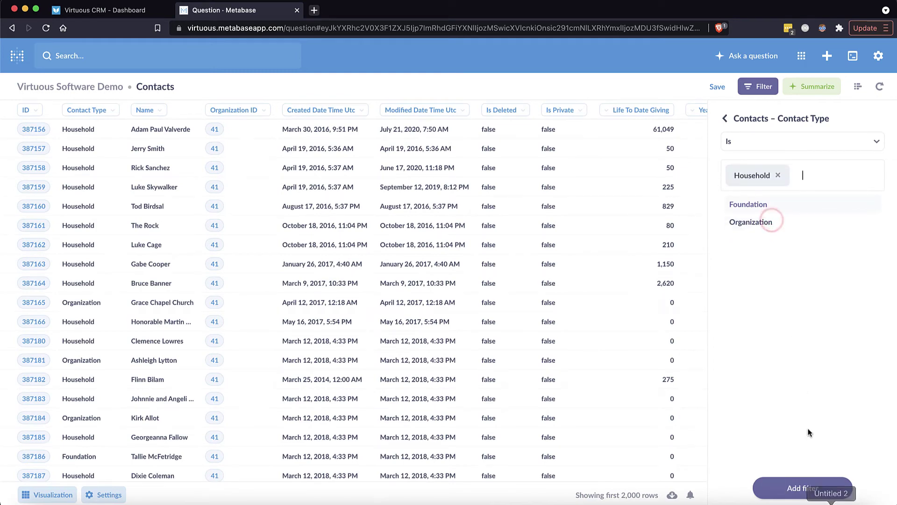
left_click(818, 487)
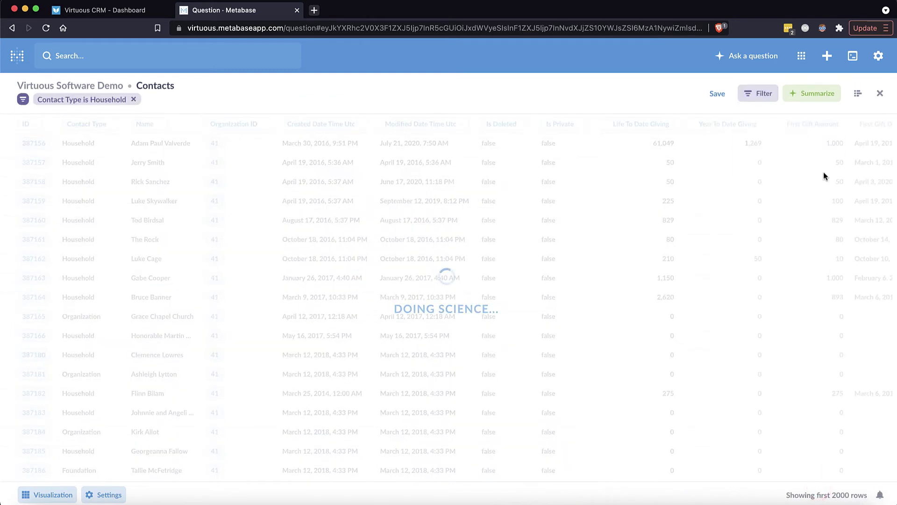
Summarize household contacts as a count grouped by Average Gift Amount
left_click(819, 94)
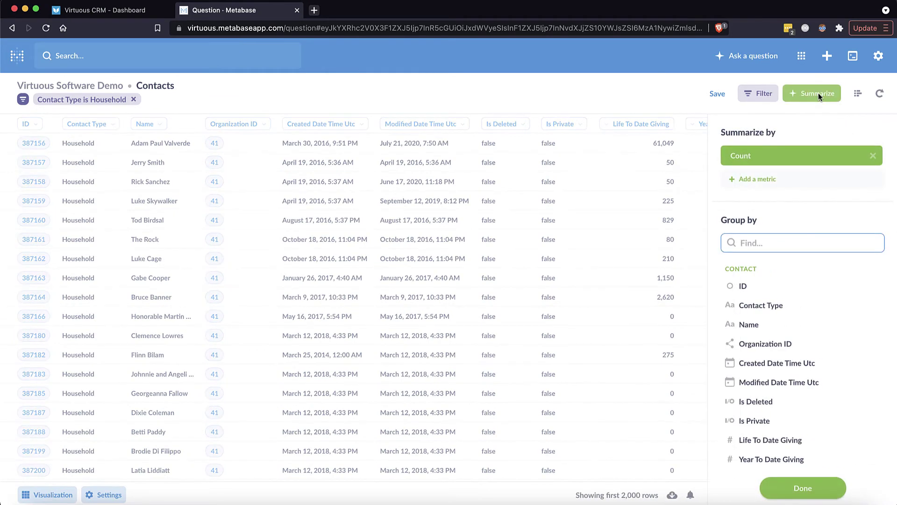
scroll(827, 303, "down", 3)
scroll(826, 304, "down", 5)
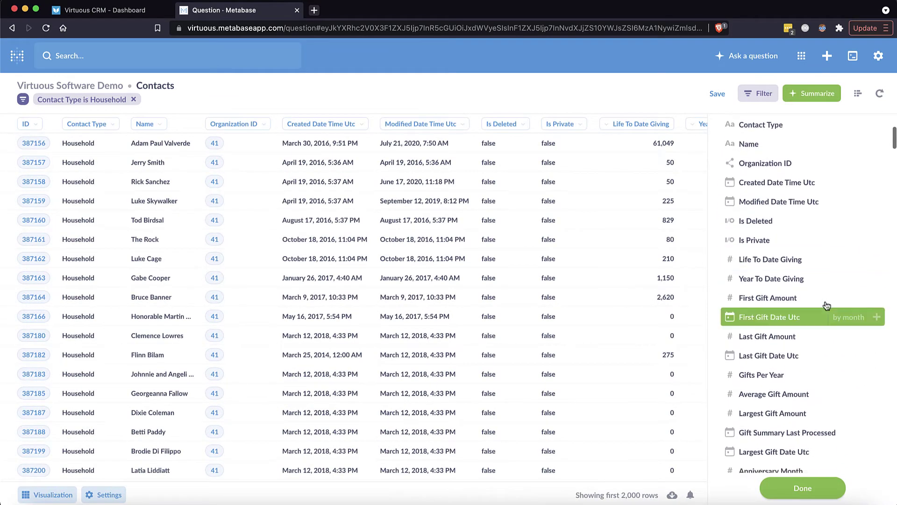
left_click(804, 395)
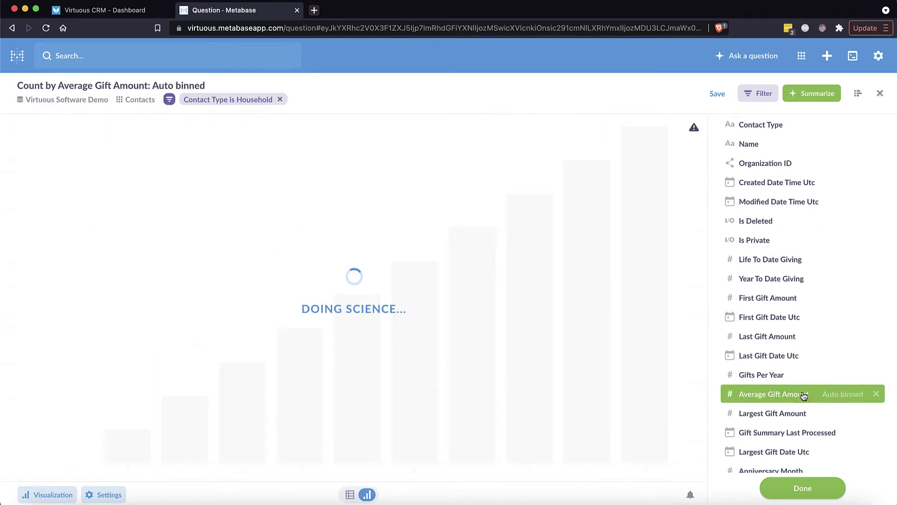
View the count as a bar chart, check the chart types, and start a new question
left_click(800, 488)
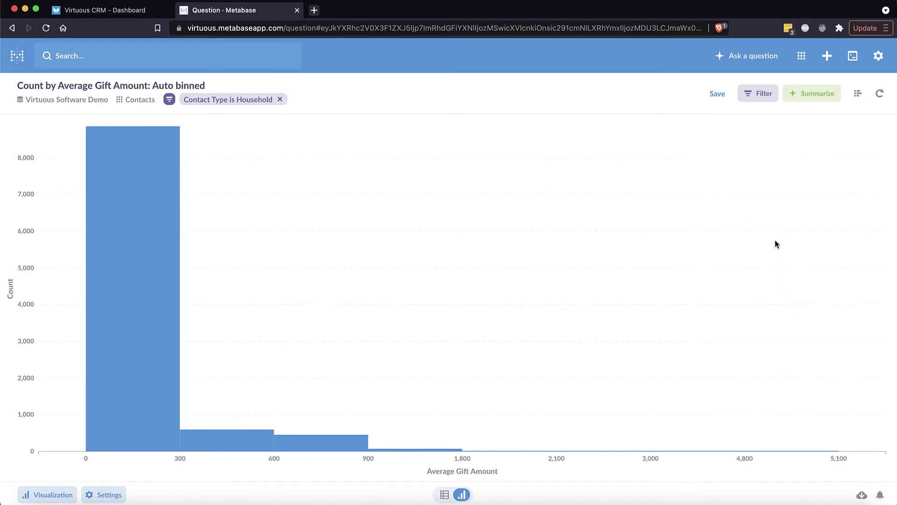
left_click(53, 494)
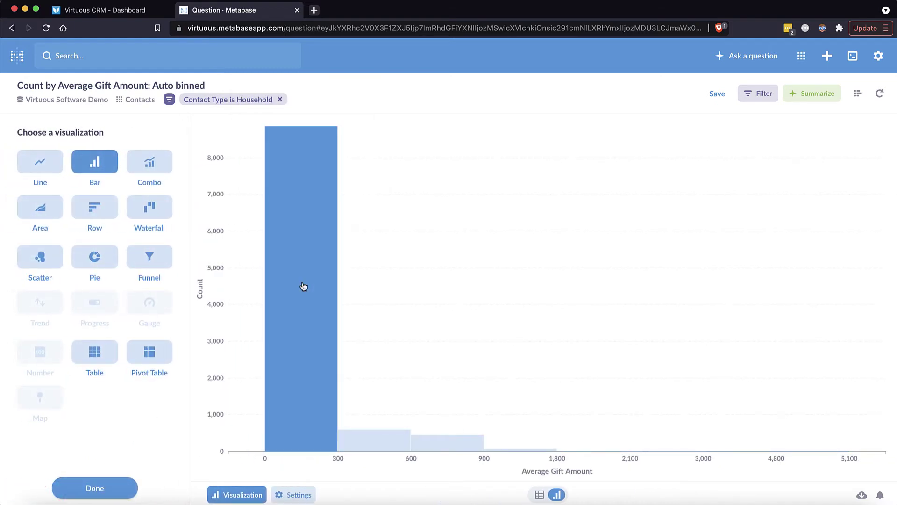
left_click(744, 56)
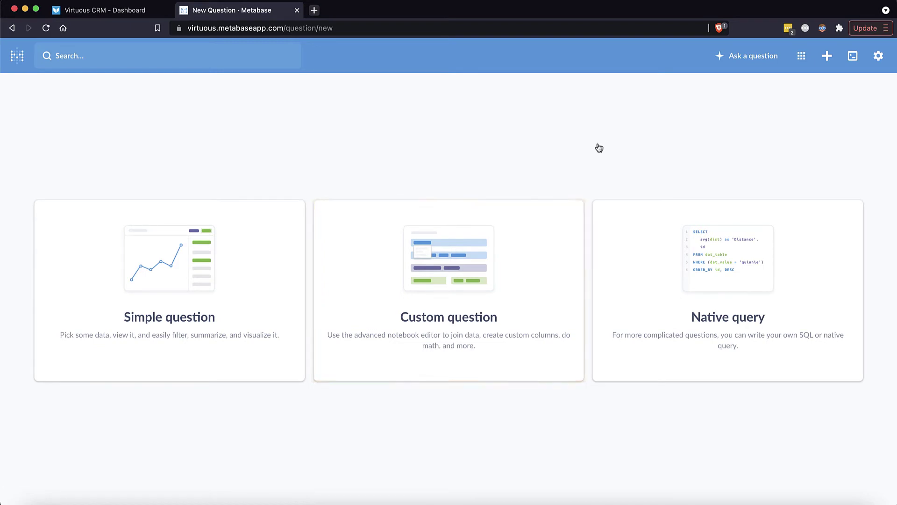
Start a custom question on the Virtuous Software Demo Contacts table
left_click(480, 260)
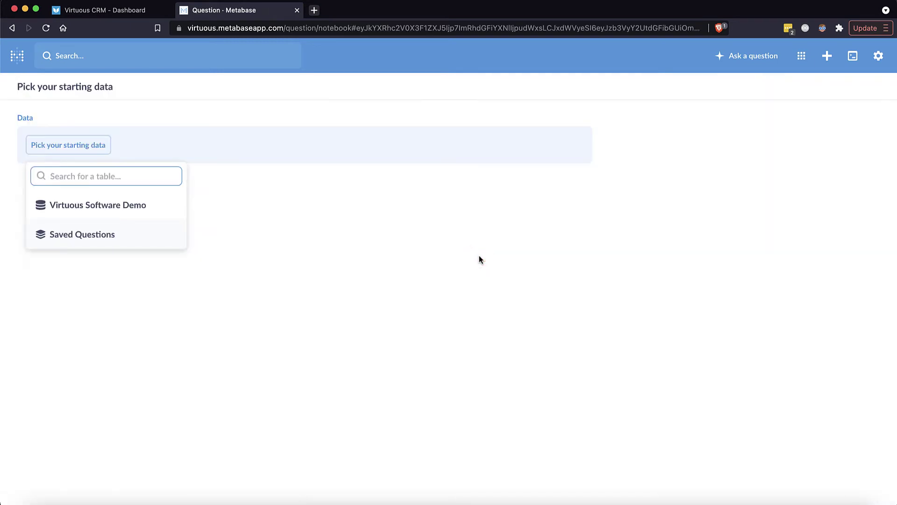
left_click(131, 205)
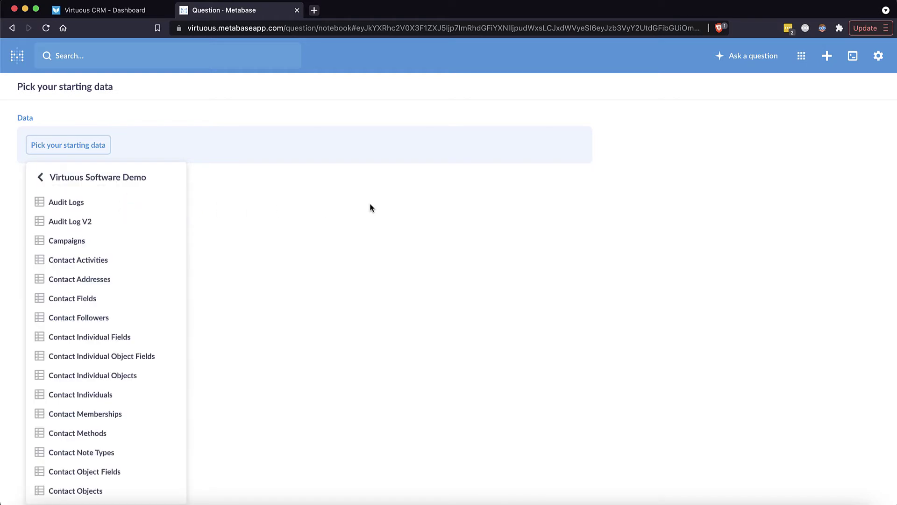
scroll(139, 277, "down", 2)
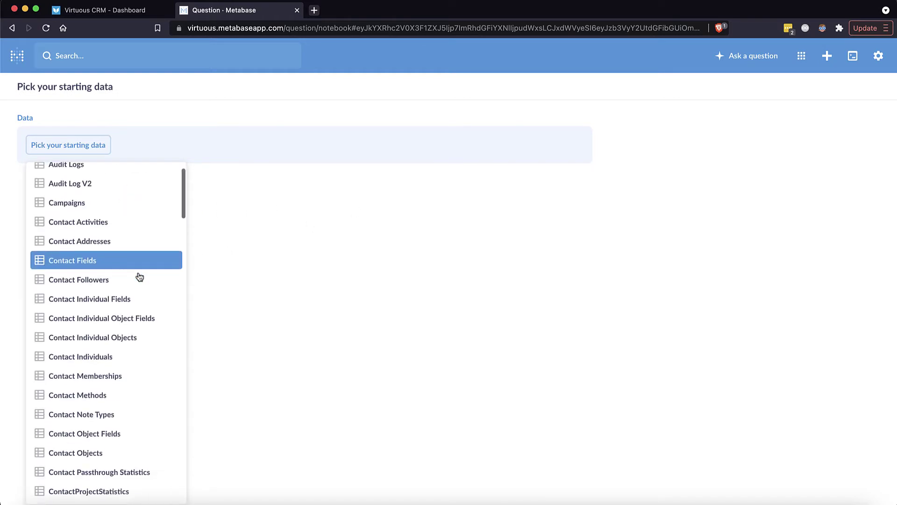
scroll(138, 276, "down", 5)
scroll(138, 276, "down", 3)
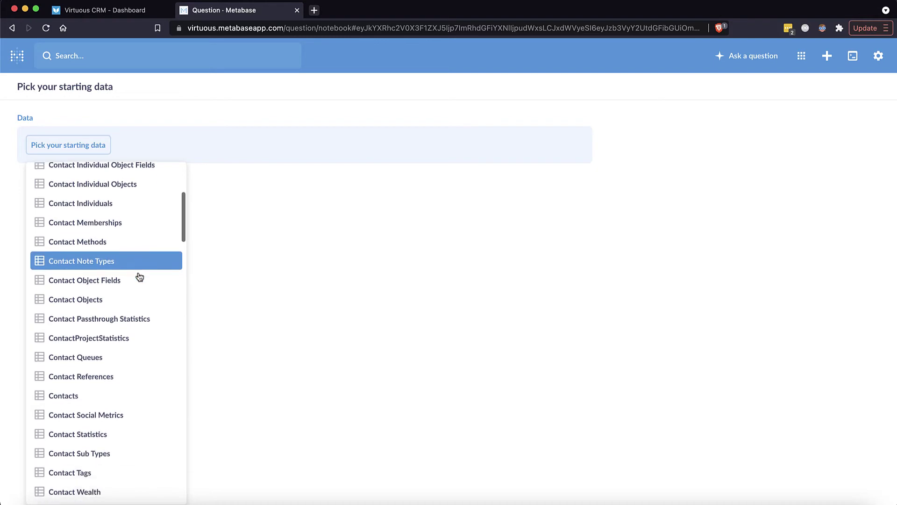
left_click(79, 393)
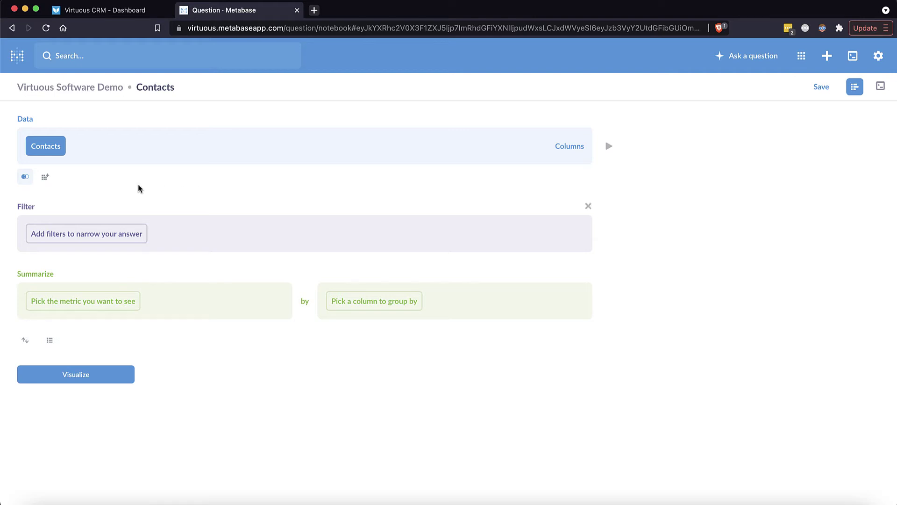
Join Contact Addresses to Contacts where ID equals Contact ID
left_click(24, 179)
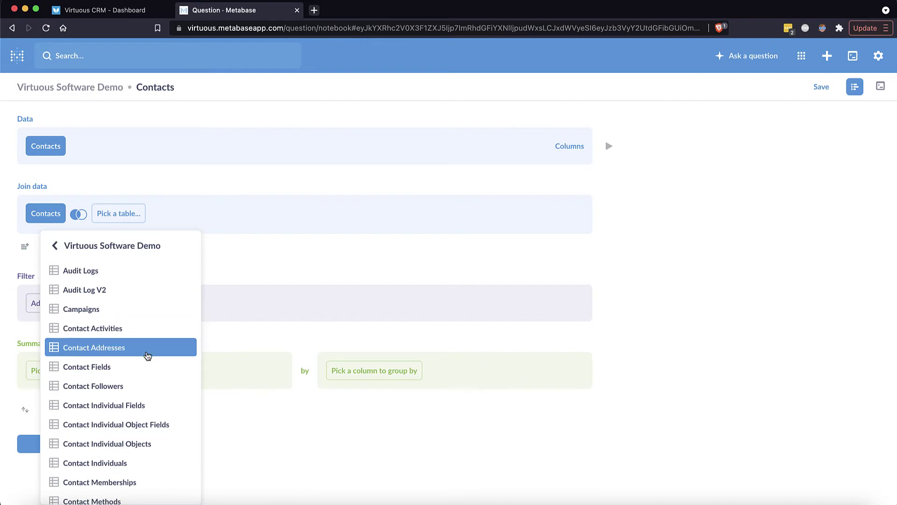
left_click(145, 348)
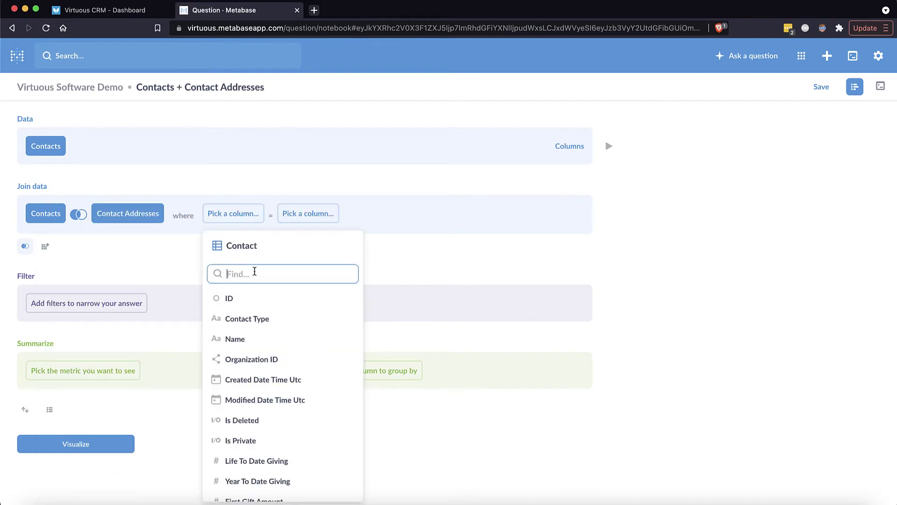
left_click(242, 302)
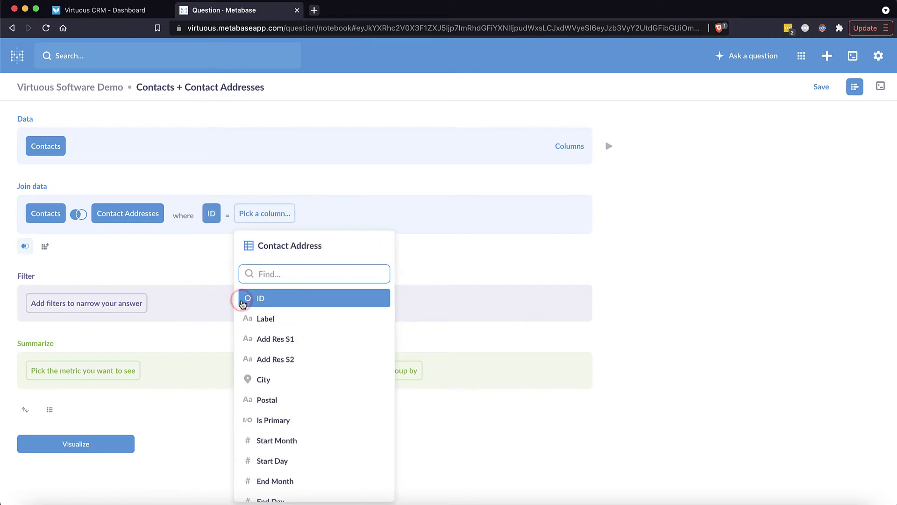
scroll(322, 366, "down", 2)
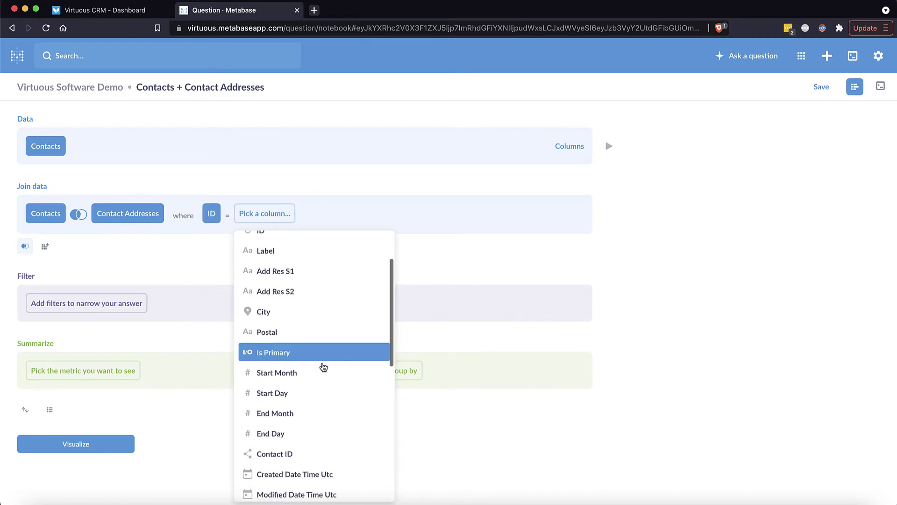
scroll(322, 367, "down", 2)
left_click(311, 389)
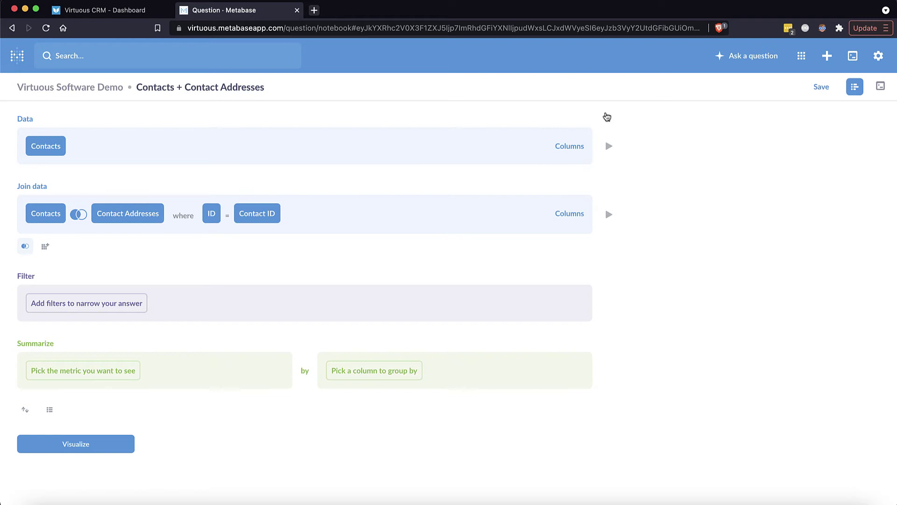
Open an empty native SQL query, then abandon it for the home page
left_click(749, 59)
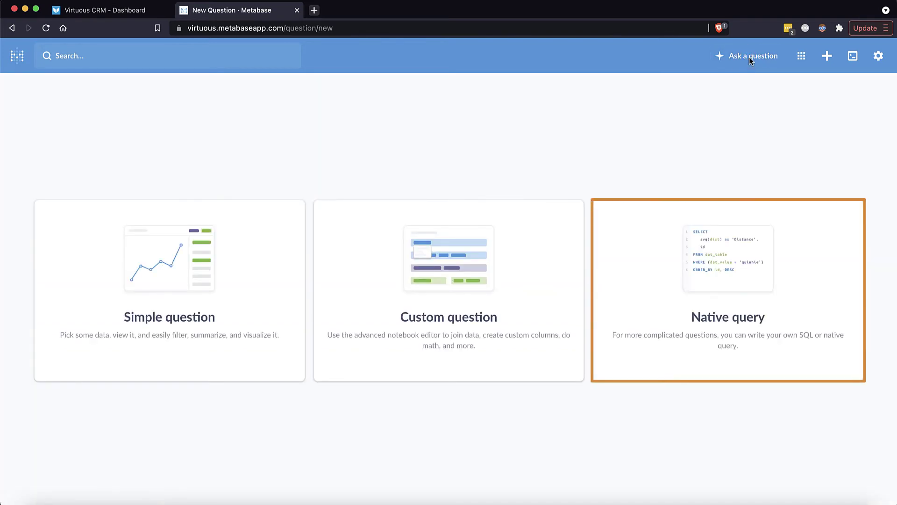
left_click(727, 314)
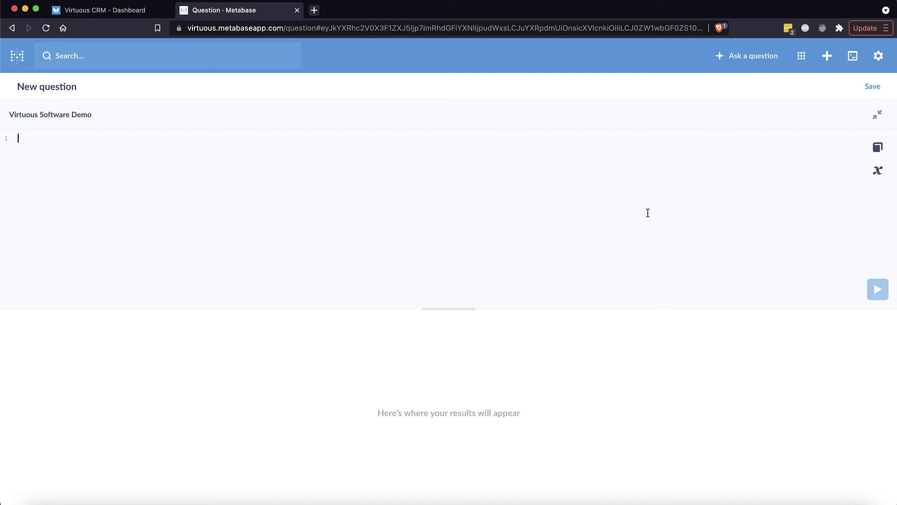
left_click(17, 56)
Open Demo Sample SQL from your personal collection and show its SQL query
left_click(438, 215)
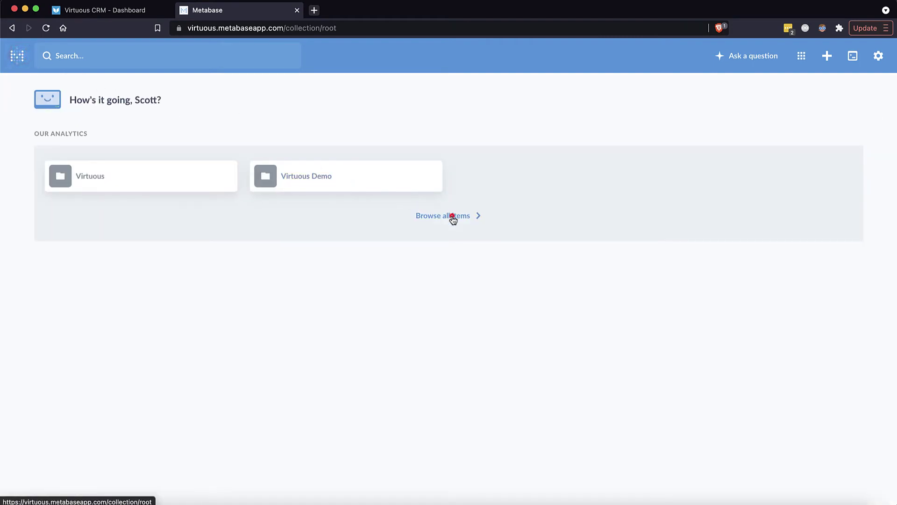
left_click(94, 170)
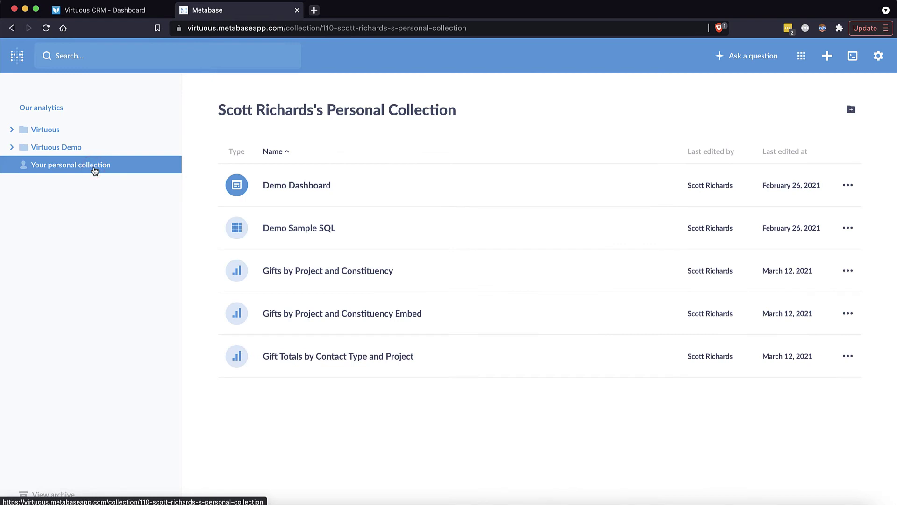
left_click(300, 228)
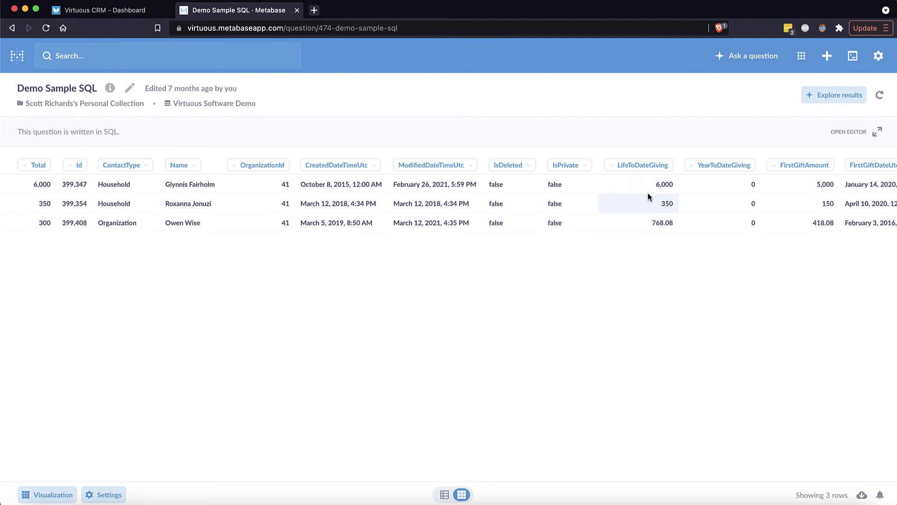
left_click(877, 132)
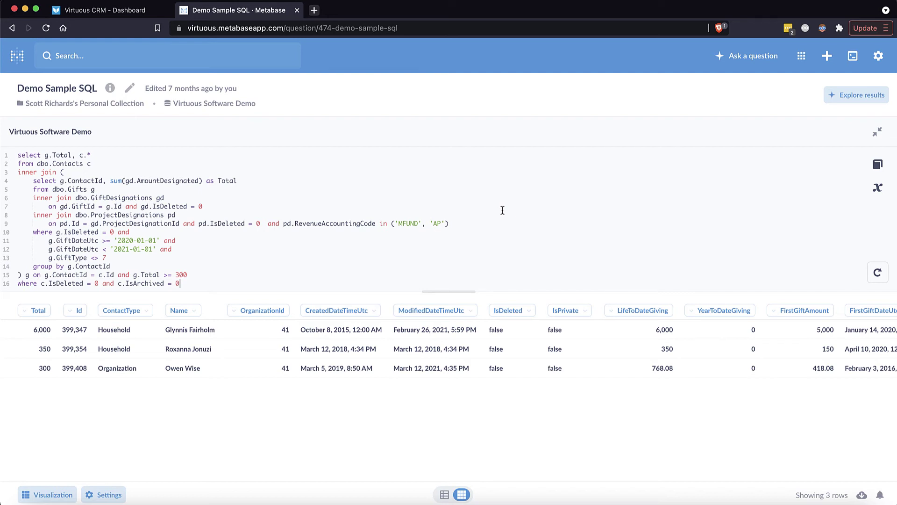
Open the Gifts by Project and Constituency chart from the personal collection
left_click(107, 103)
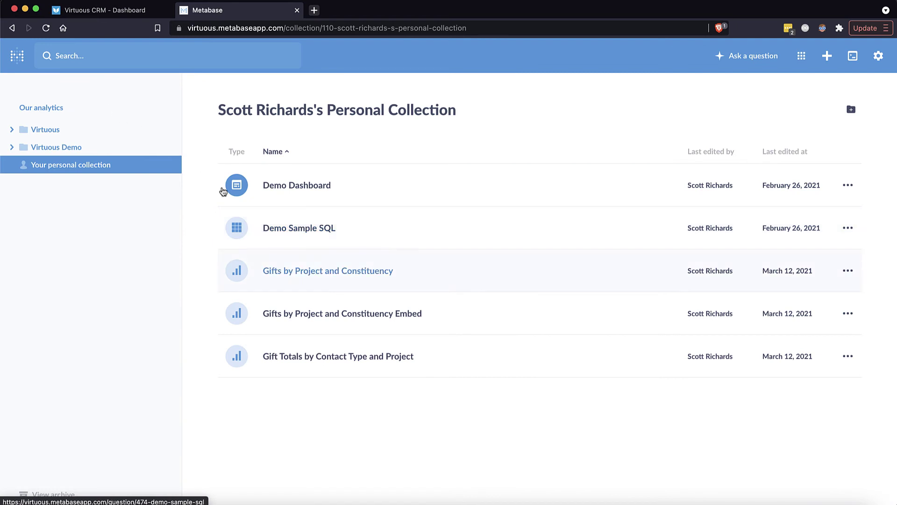
left_click(337, 272)
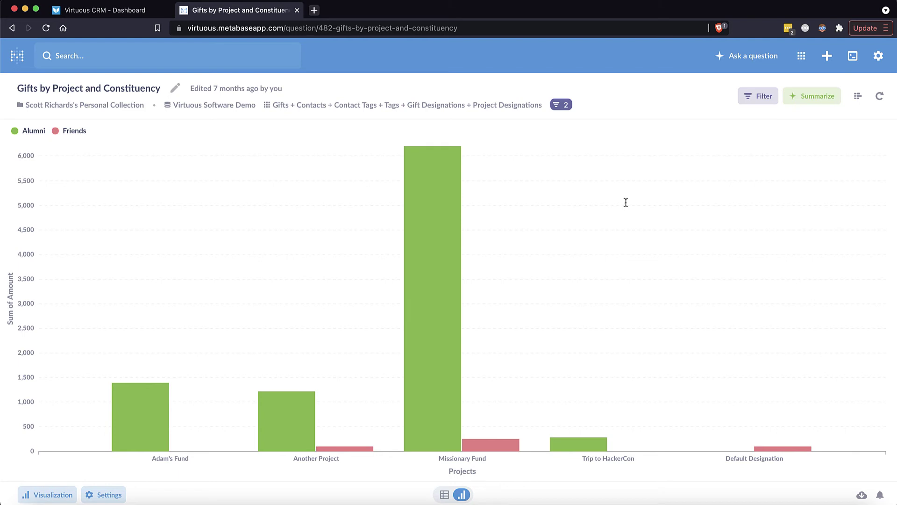
Run the Gifts by Project and Constituency custom report from Virtuous CRM Reports
left_click(102, 12)
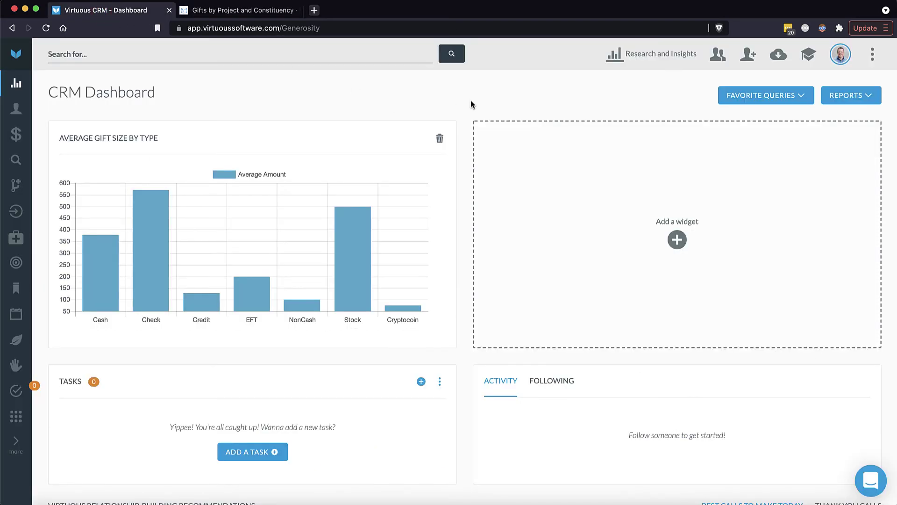
left_click(862, 100)
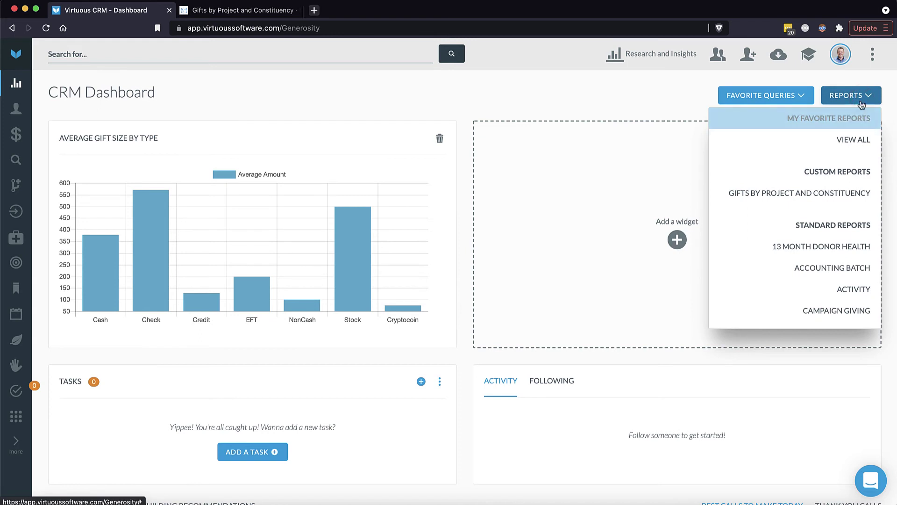
left_click(838, 195)
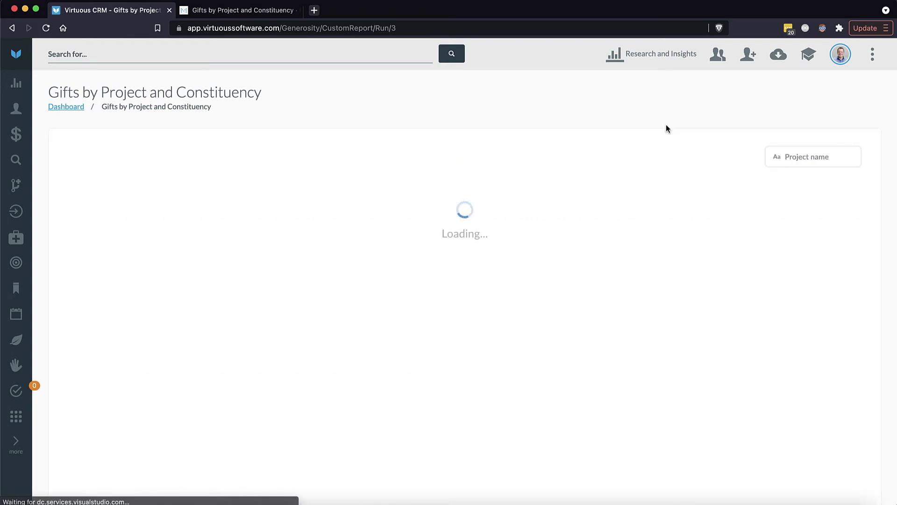
scroll(666, 124, "down", 3)
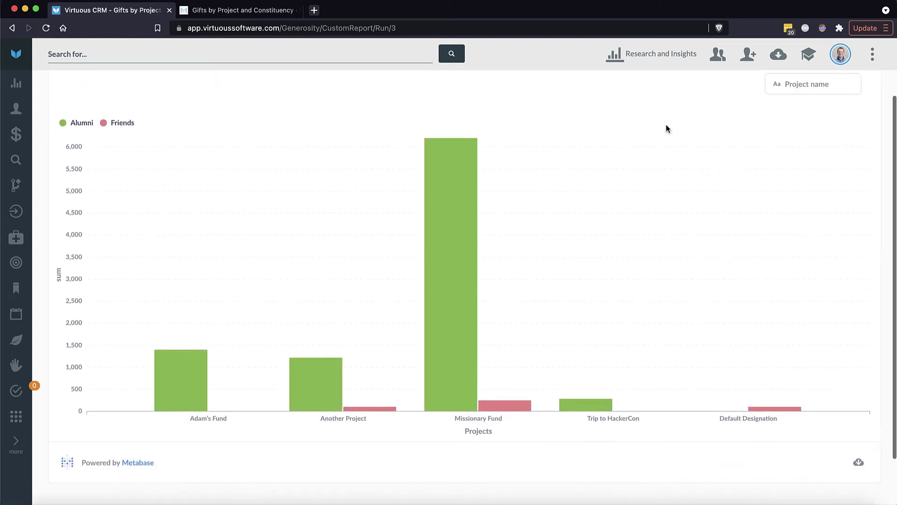
scroll(666, 125, "up", 1)
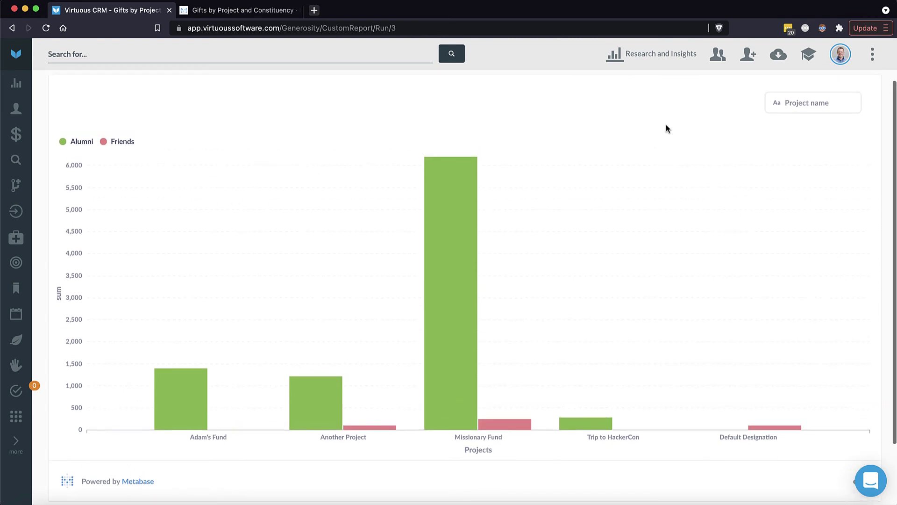
Filter the report's Project name to Missionary Fund and Another Project
left_click(802, 106)
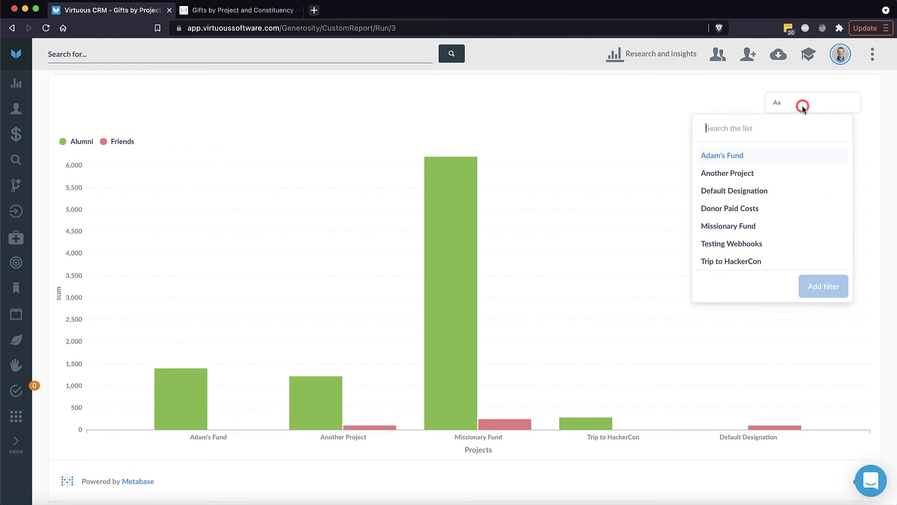
left_click(757, 225)
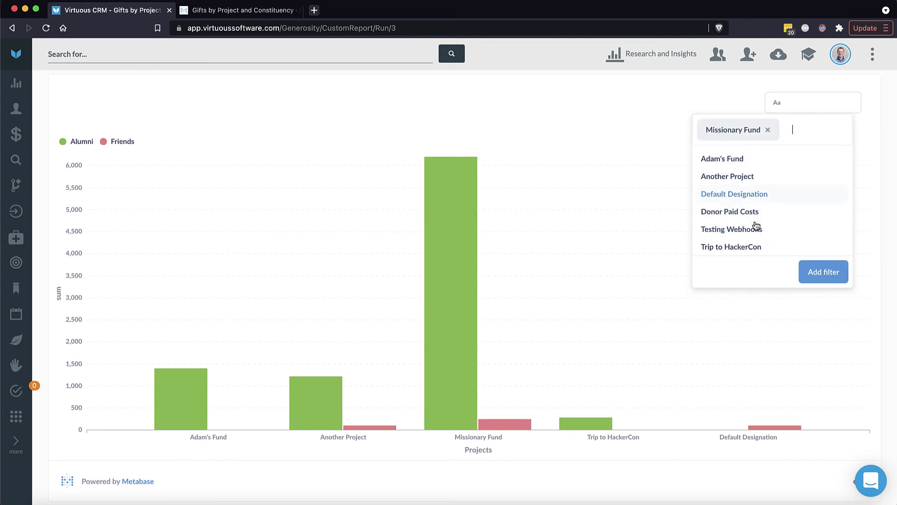
left_click(749, 176)
left_click(814, 280)
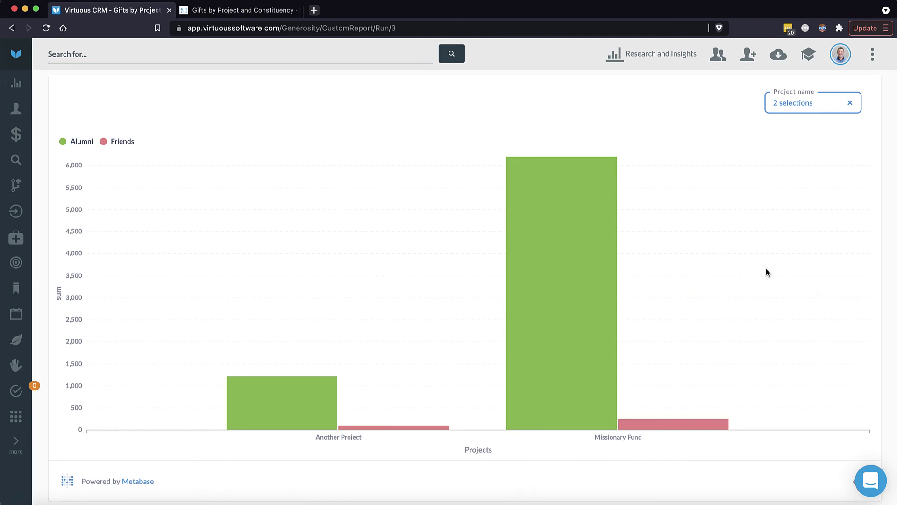
scroll(767, 273, "down", 3)
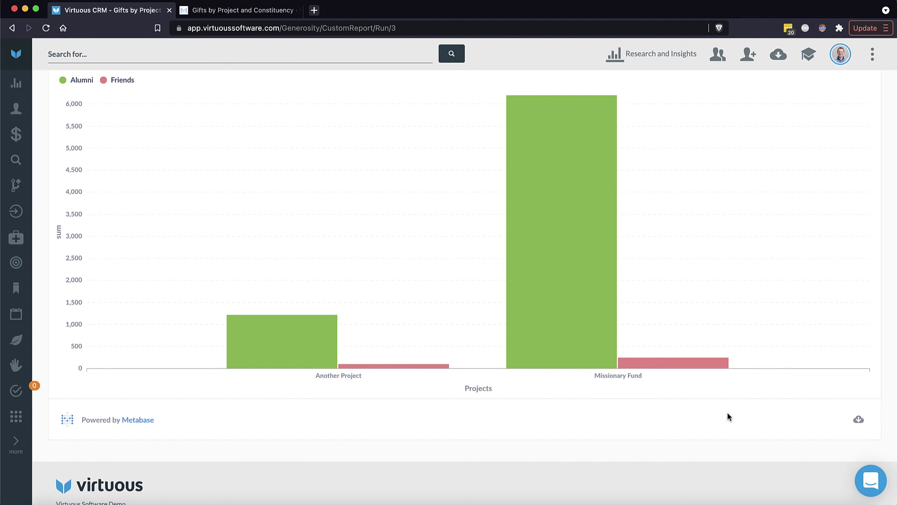
scroll(728, 416, "up", 5)
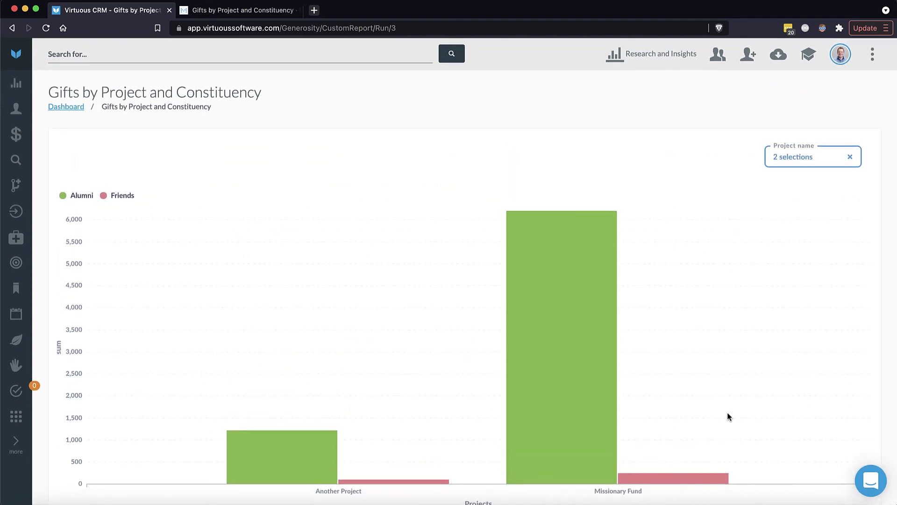